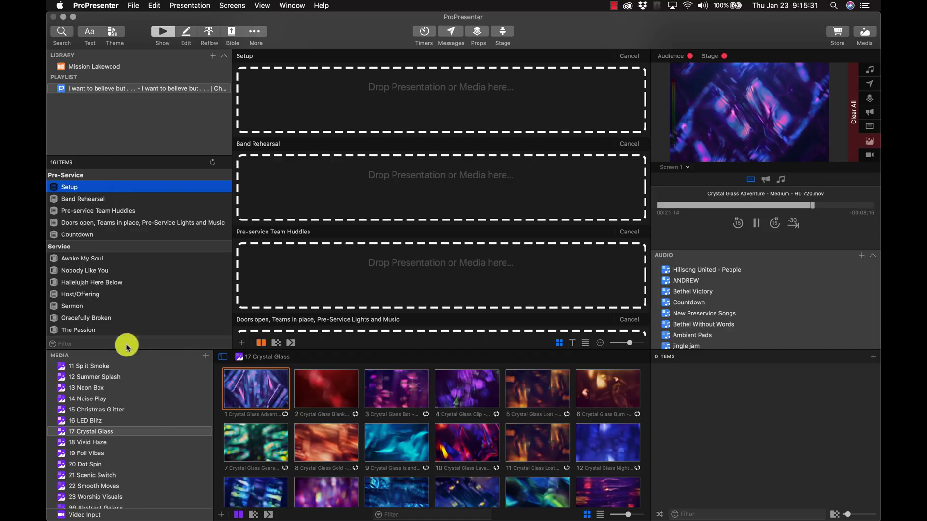
Step: Look through the Mission Lakewood library and the Smooth Moves, Abstract Galaxy, Colored Smoke and Bright Future background packs
{"action": "left_click", "coordinate": [92, 68]}
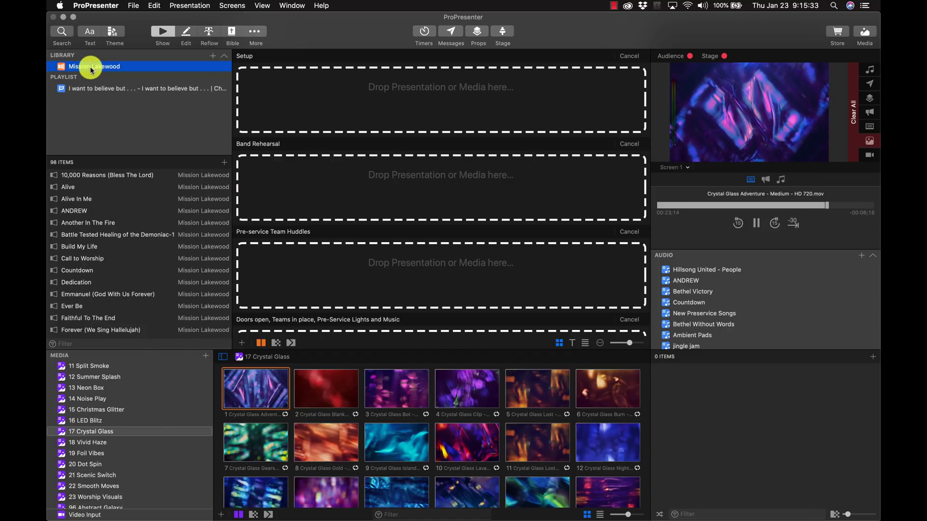
{"action": "left_click", "coordinate": [80, 88]}
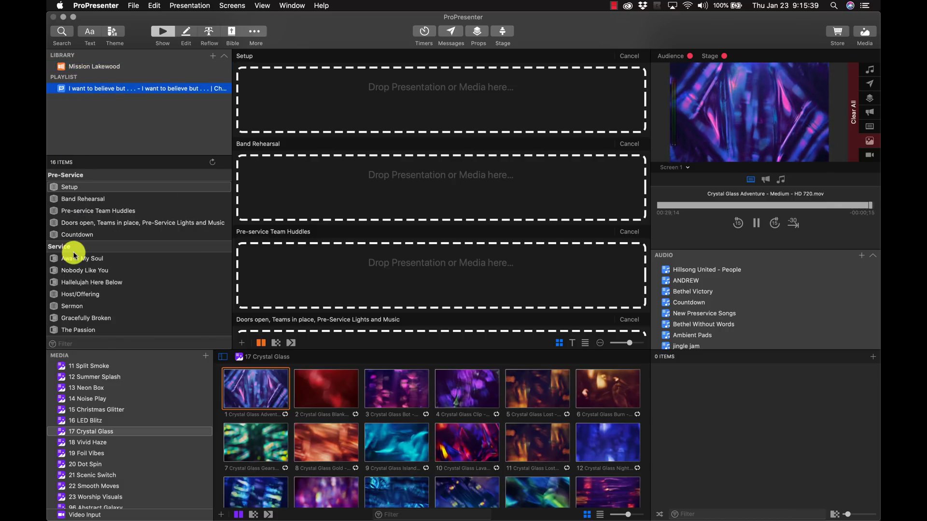
{"action": "scroll", "coordinate": [87, 403], "scroll_direction": "down", "scroll_amount": 5}
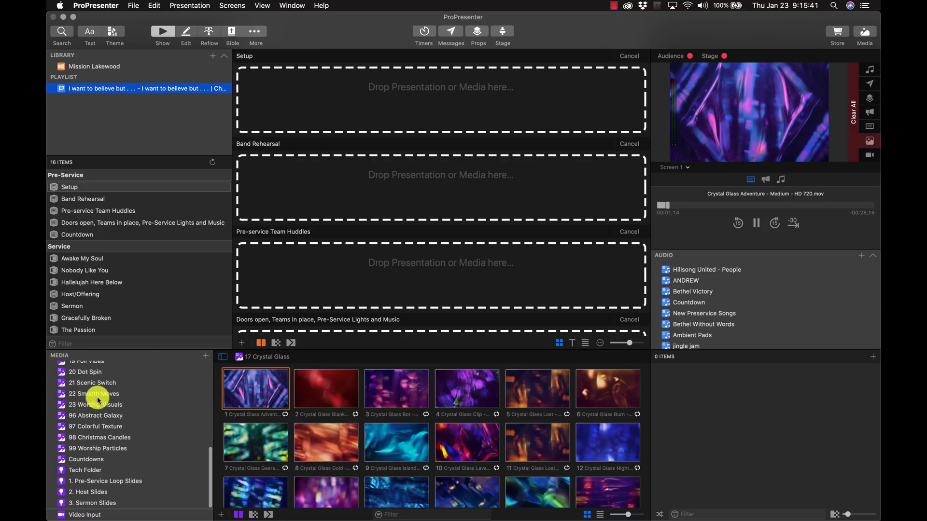
{"action": "left_click", "coordinate": [98, 395]}
{"action": "left_click", "coordinate": [98, 426]}
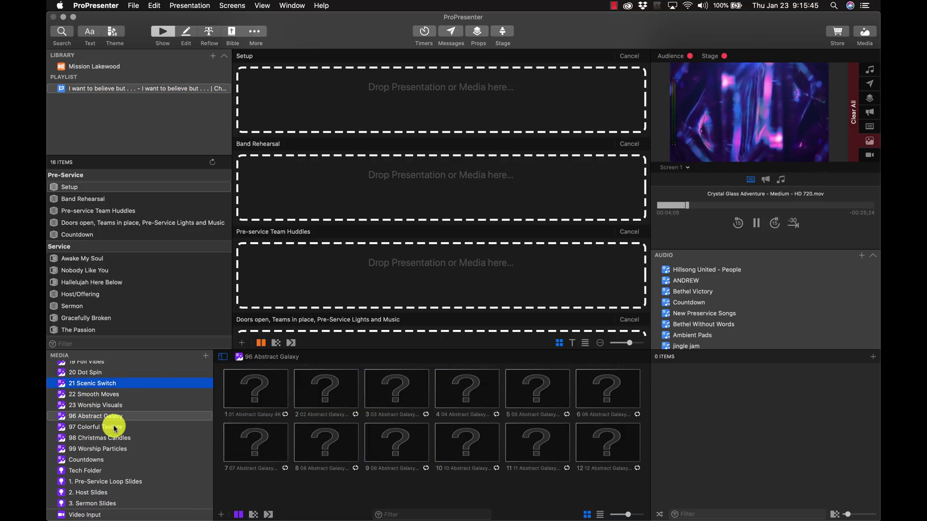
{"action": "scroll", "coordinate": [115, 428], "scroll_direction": "up", "scroll_amount": 10}
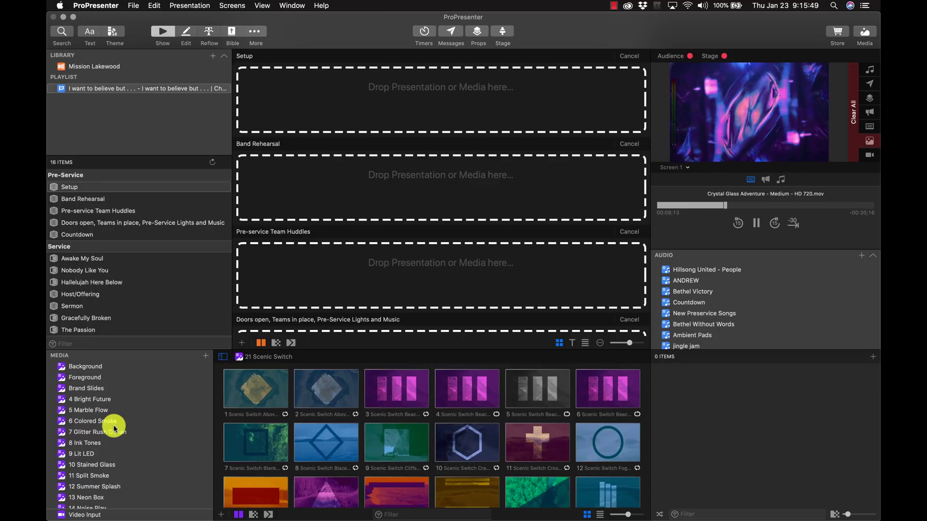
{"action": "left_click", "coordinate": [80, 421]}
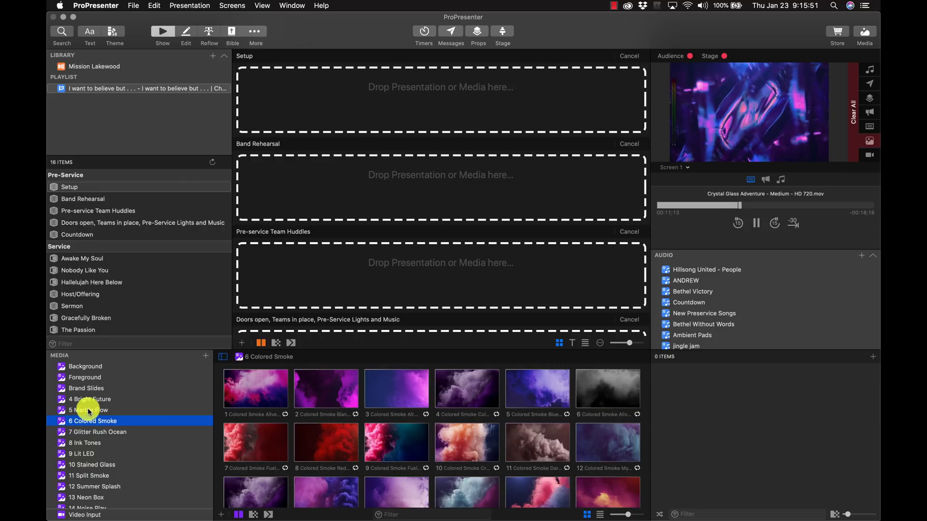
{"action": "left_click", "coordinate": [89, 400]}
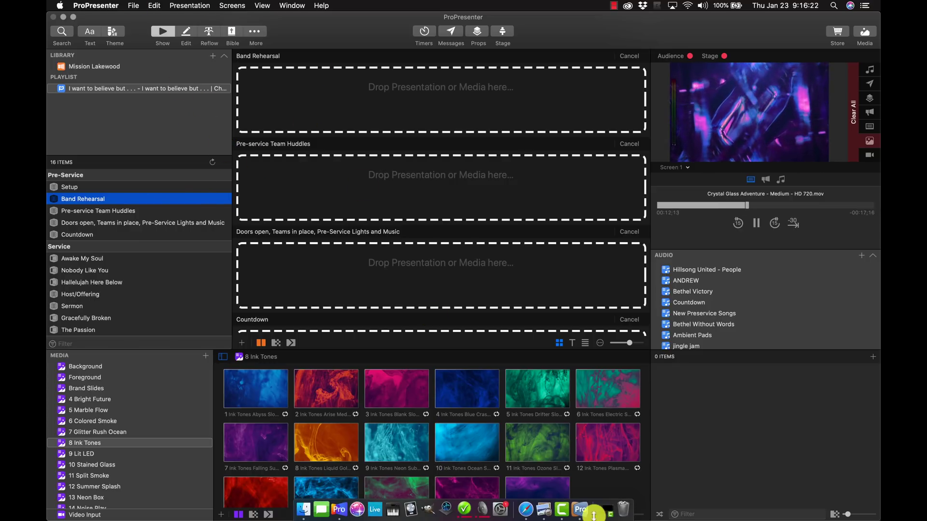
Step: Bring the ProPresenter 6 window to the front and reposition it on screen
{"action": "left_click", "coordinate": [582, 510]}
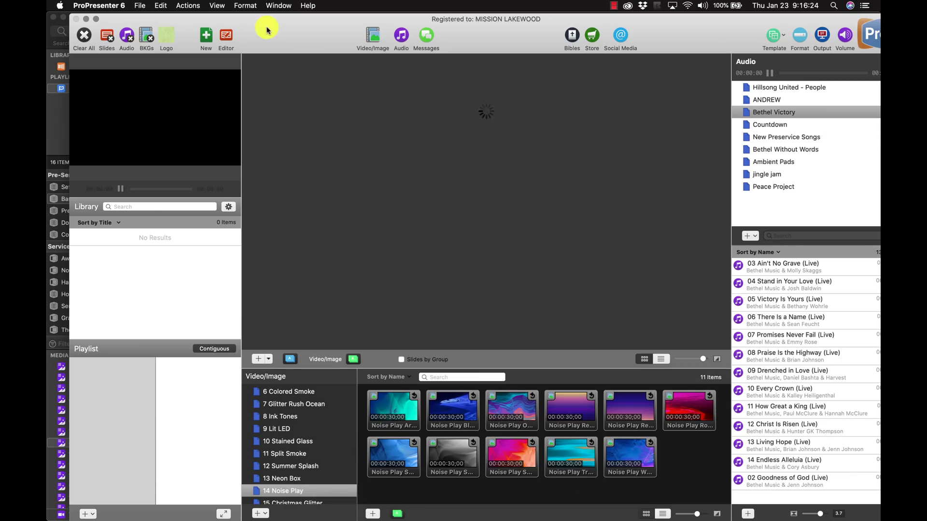
{"action": "left_click_drag", "start_coordinate": [266, 30], "coordinate": [248, 30]}
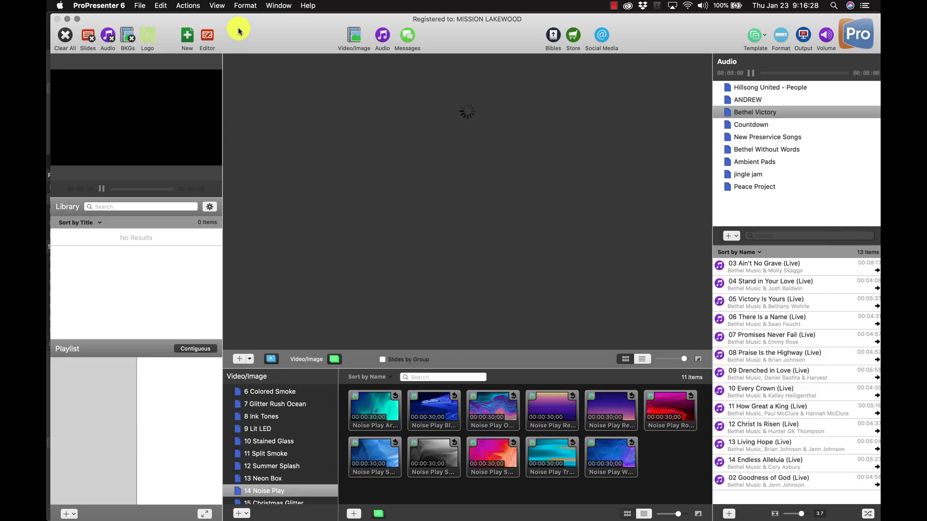
{"action": "left_click_drag", "start_coordinate": [238, 30], "coordinate": [273, 28]}
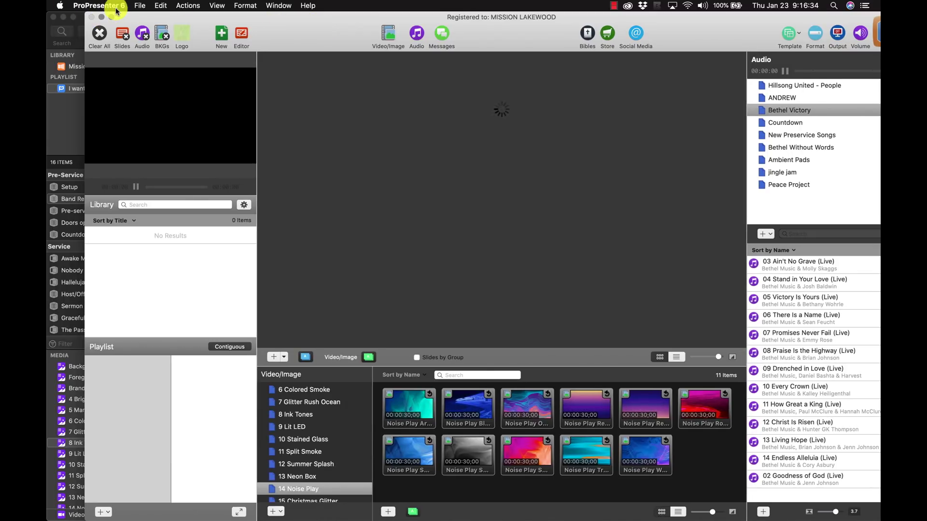
Step: Quit ProPresenter 6 and confirm the quit prompt
{"action": "left_click", "coordinate": [99, 5]}
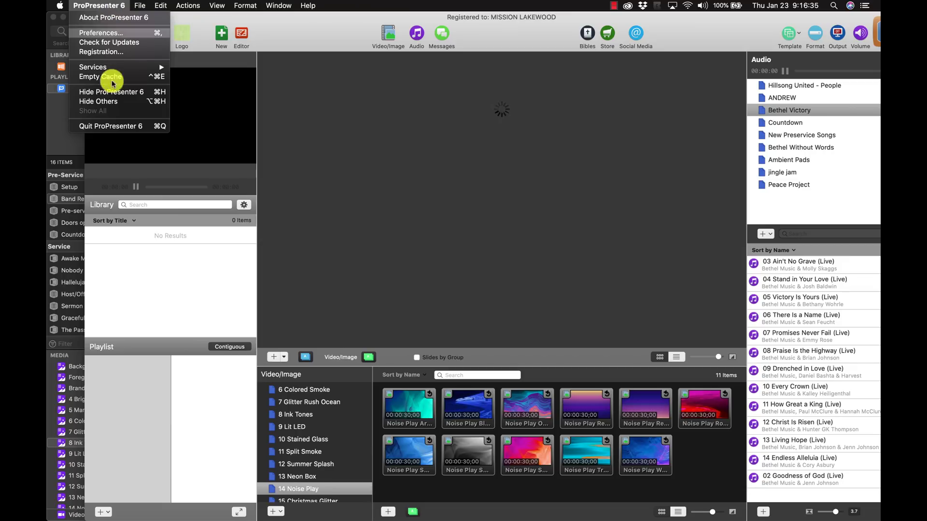
{"action": "left_click", "coordinate": [110, 127]}
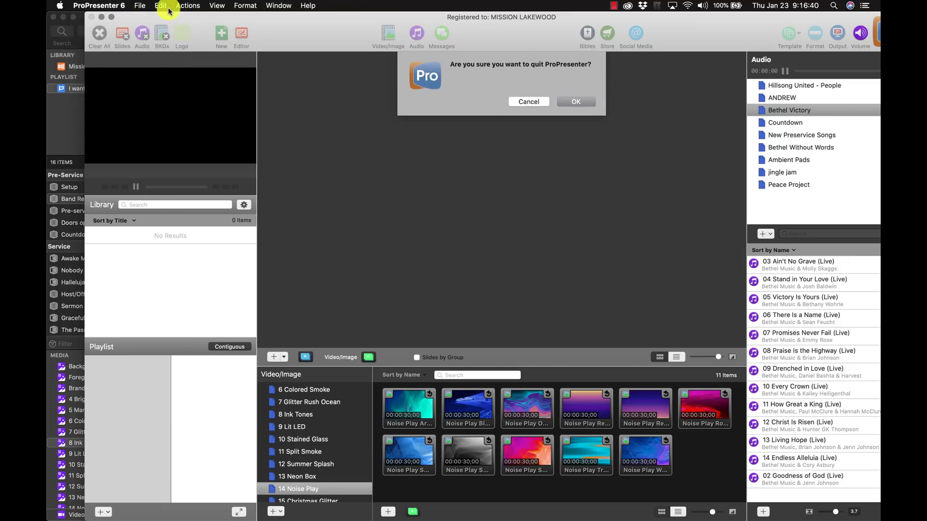
{"action": "left_click", "coordinate": [574, 102]}
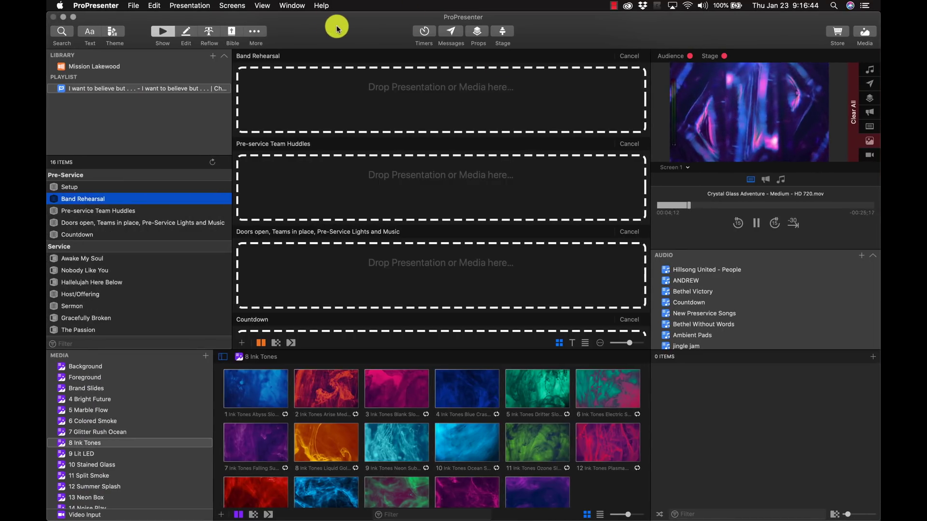
{"action": "left_click_drag", "start_coordinate": [336, 30], "coordinate": [334, 30]}
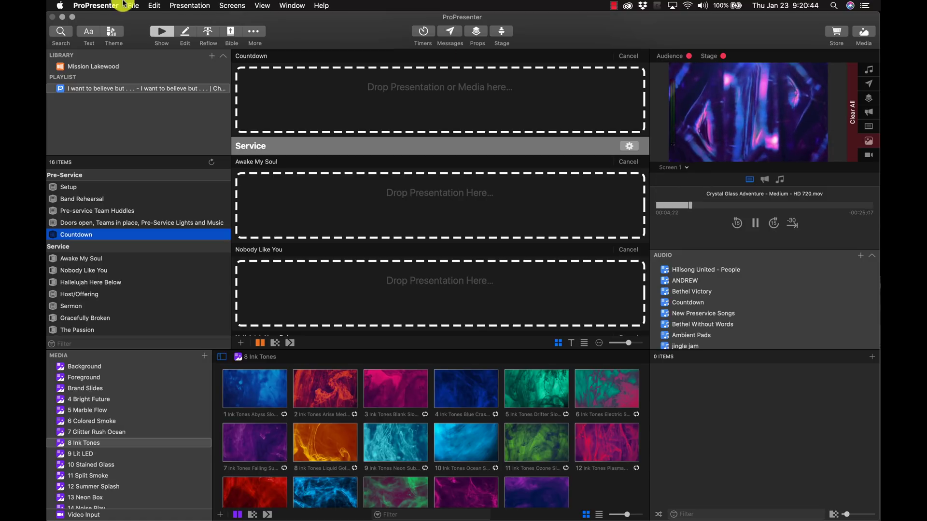
{"action": "left_click", "coordinate": [108, 6]}
{"action": "left_click", "coordinate": [100, 42]}
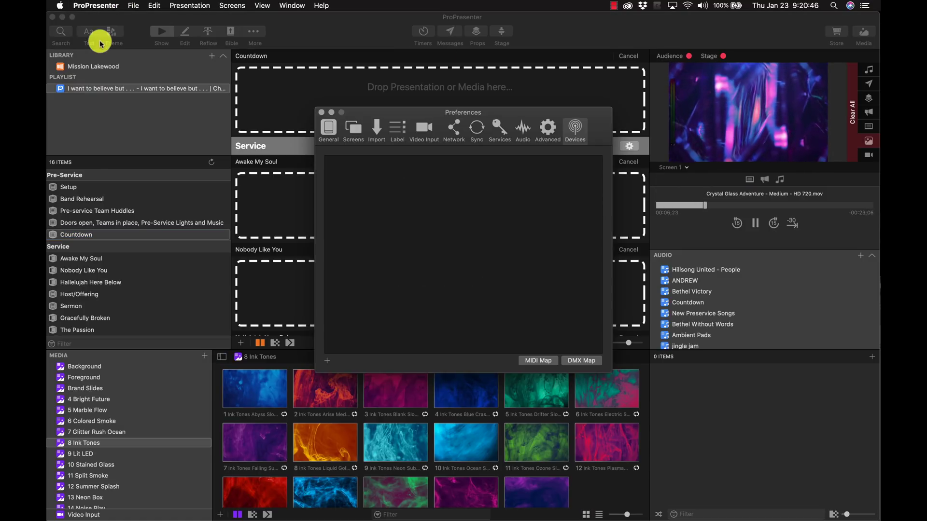
{"action": "left_click", "coordinate": [353, 129]}
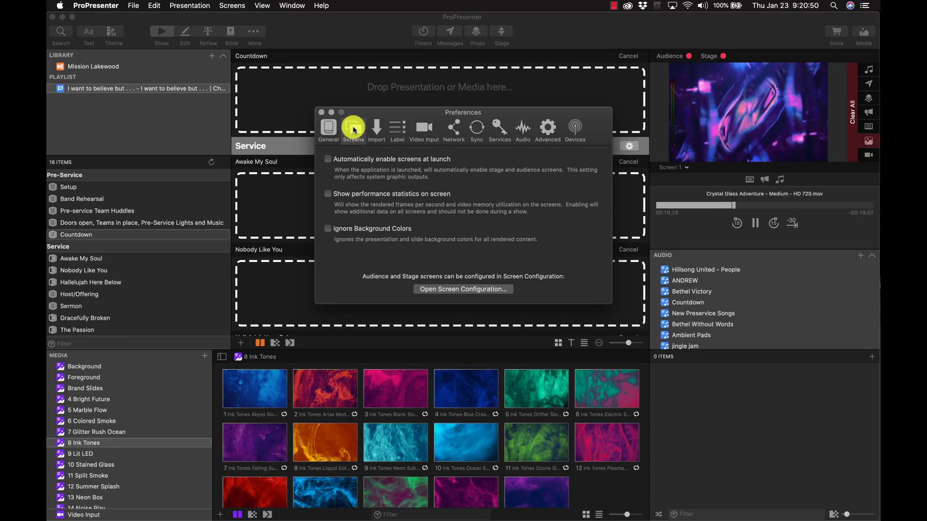
{"action": "left_click", "coordinate": [440, 290]}
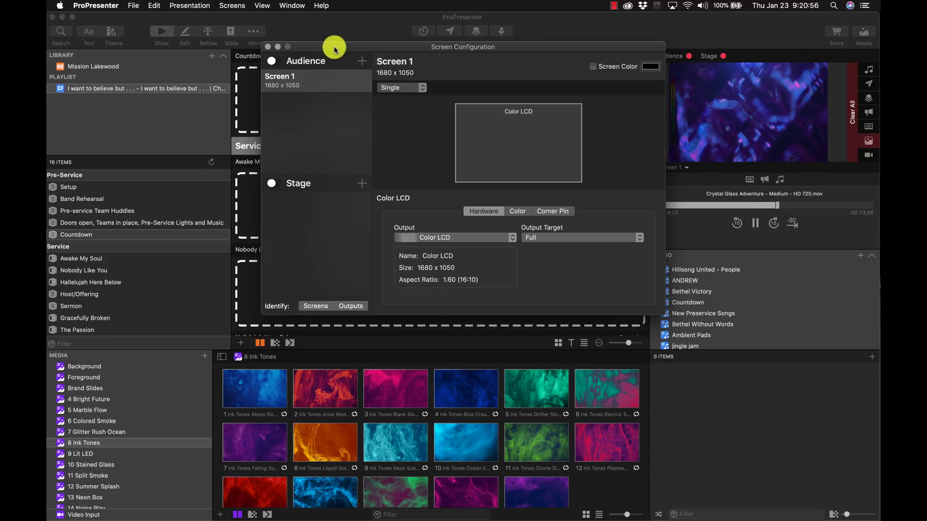
{"action": "left_click_drag", "start_coordinate": [336, 48], "coordinate": [339, 83]}
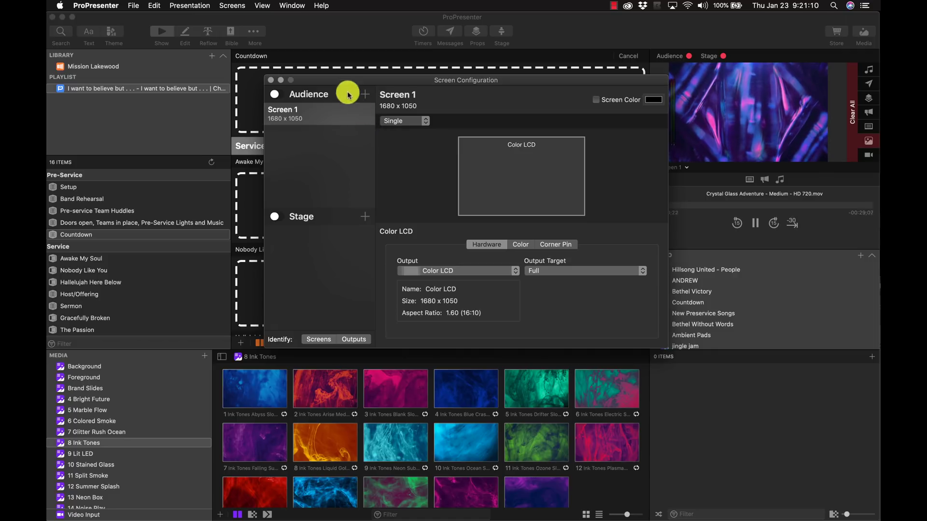
{"action": "left_click", "coordinate": [362, 98]}
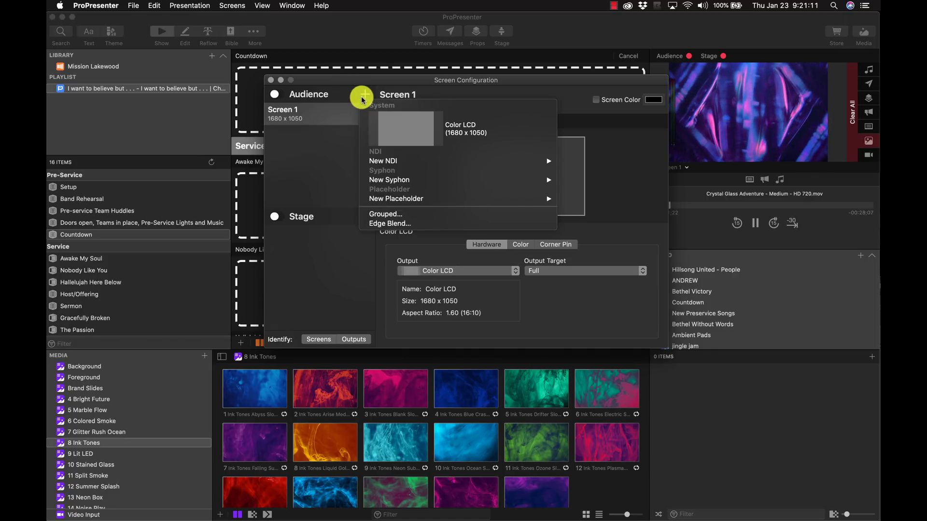
{"action": "left_click", "coordinate": [340, 168]}
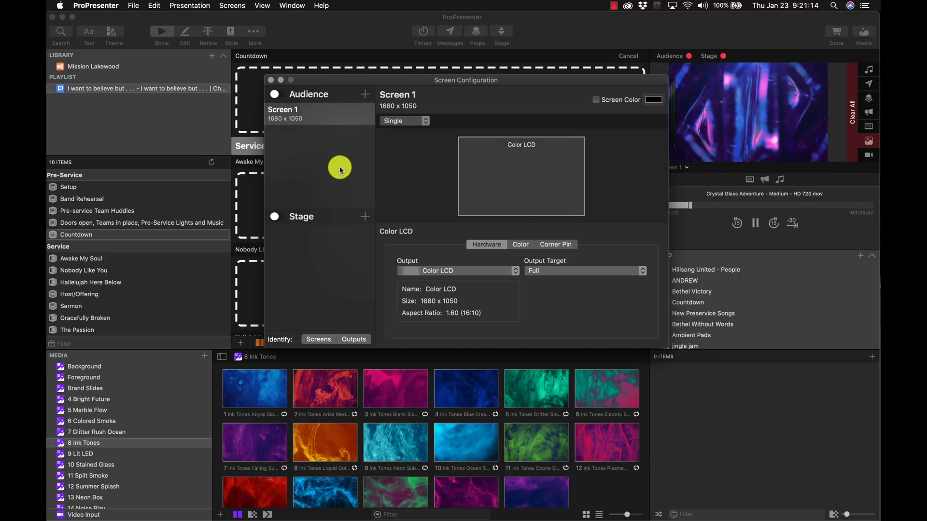
{"action": "left_click", "coordinate": [271, 80]}
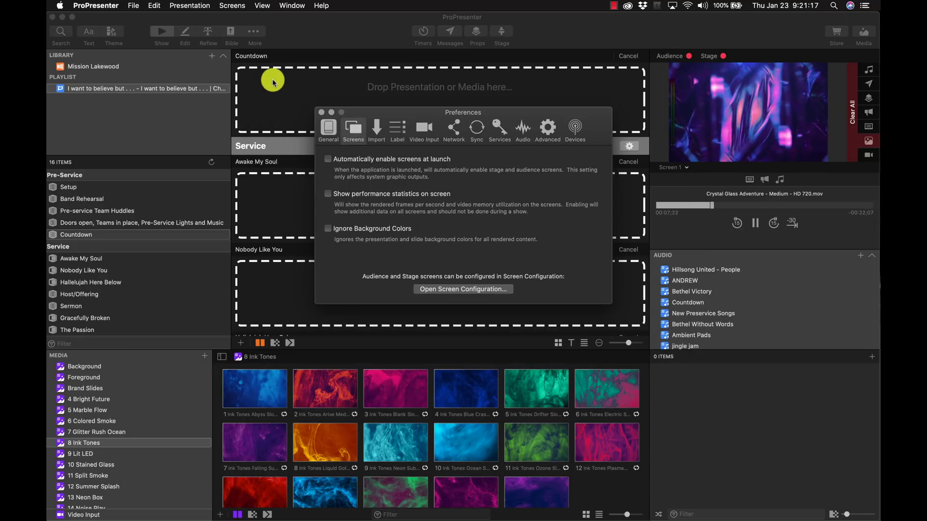
{"action": "left_click", "coordinate": [321, 113]}
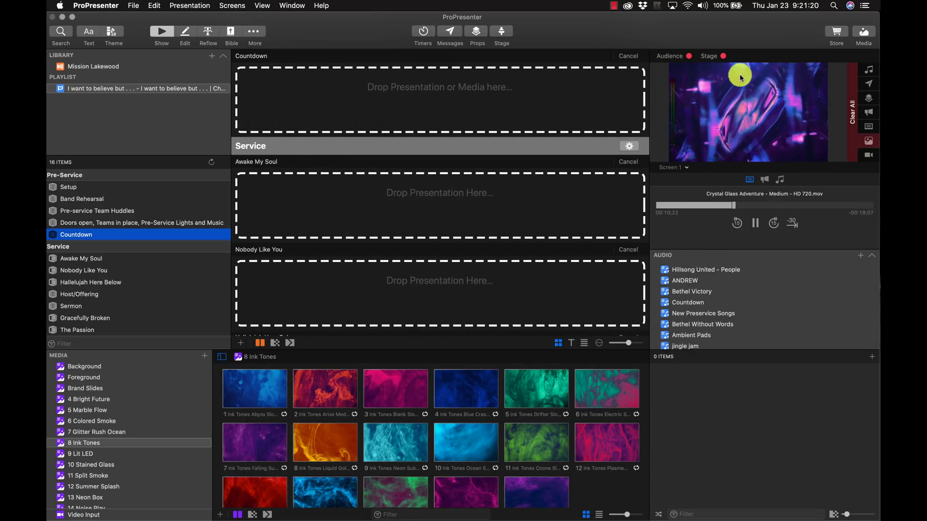
Step: Check which screen the preview is showing, then dismiss the screen list unchanged
{"action": "left_click", "coordinate": [673, 168]}
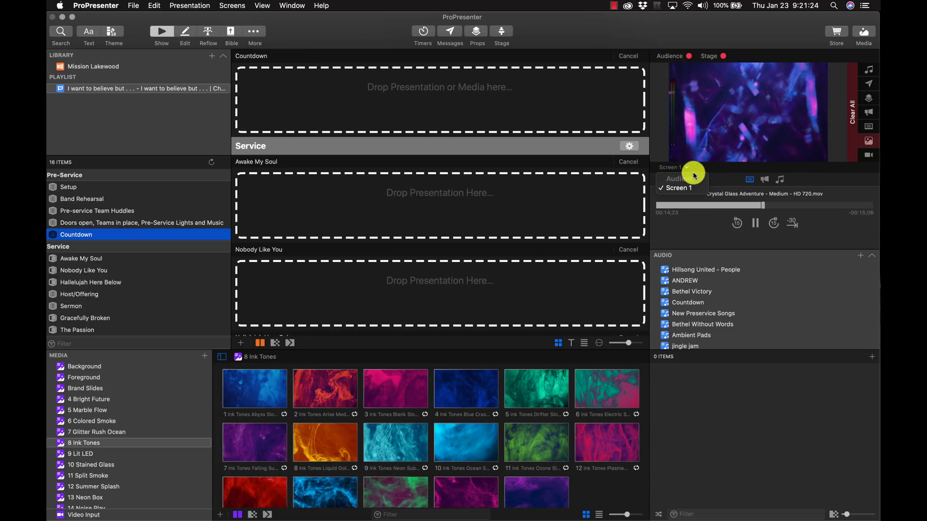
{"action": "left_click", "coordinate": [719, 176]}
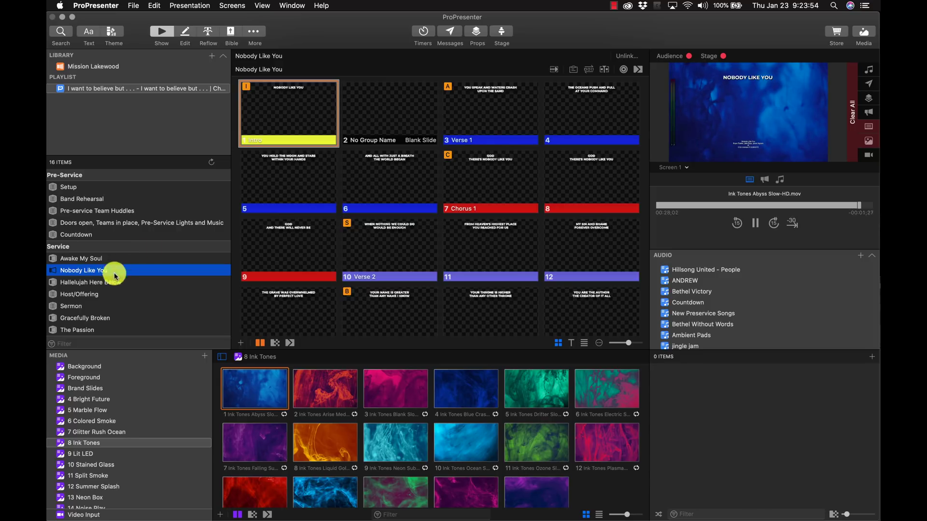
Step: Try a library search from the Hallelujah Here Below slot, then clear and close it
{"action": "left_click", "coordinate": [79, 286]}
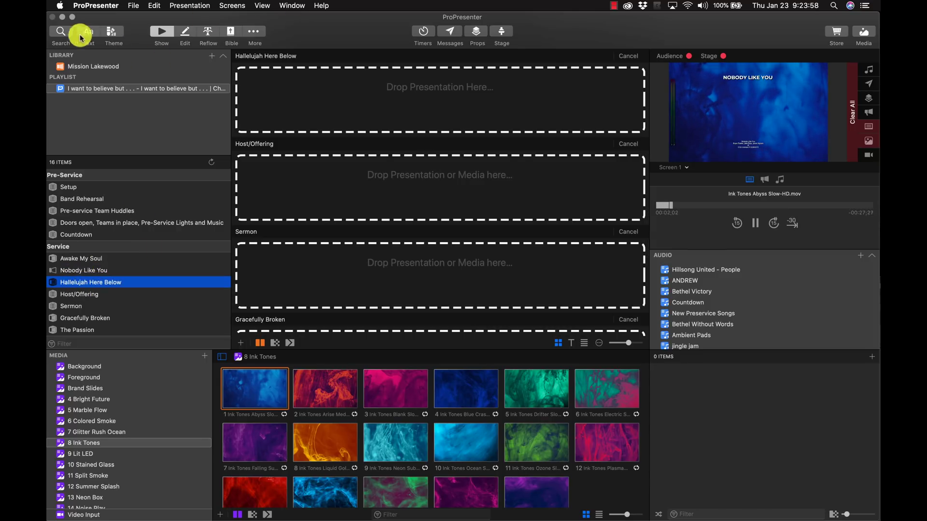
{"action": "left_click", "coordinate": [62, 34]}
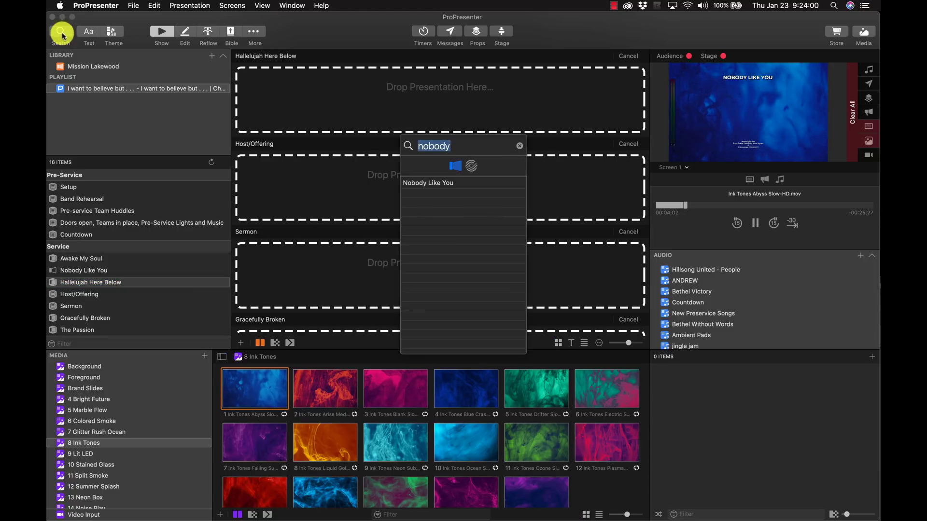
{"action": "type", "text": "fa"}
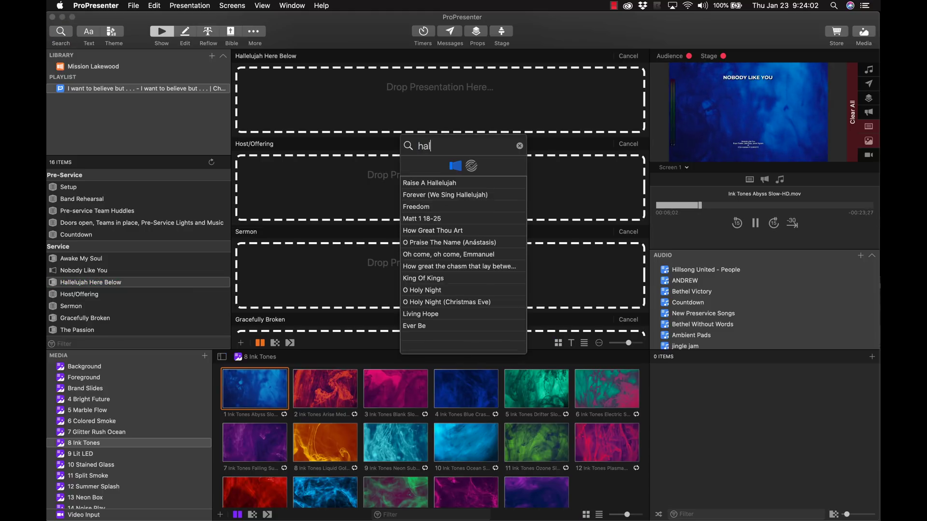
{"action": "key", "text": "BackSpace"}
{"action": "key", "text": "BackSpace"}
{"action": "scroll", "coordinate": [139, 306], "scroll_direction": "down", "scroll_amount": 2}
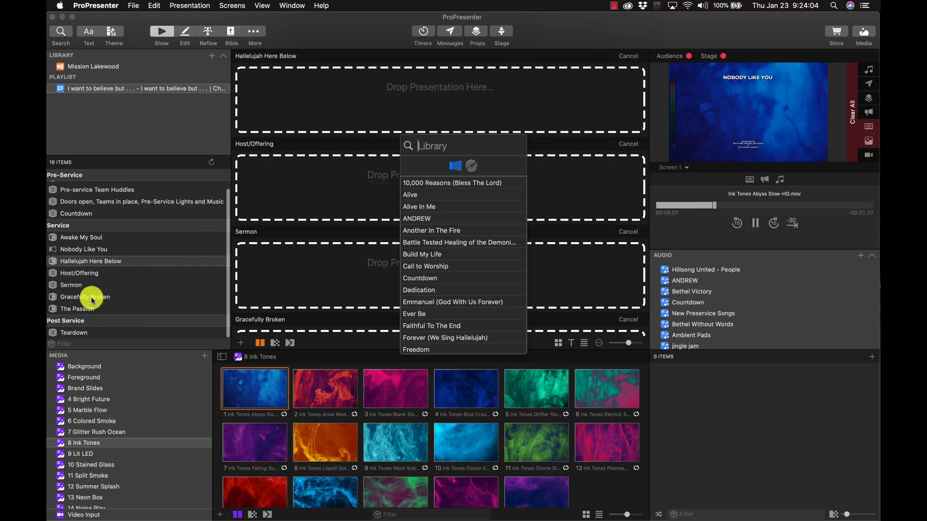
{"action": "left_click", "coordinate": [86, 299]}
Step: Search the library for 'grace' and drop Gracefully Broken into its playlist slot
{"action": "left_click", "coordinate": [83, 296]}
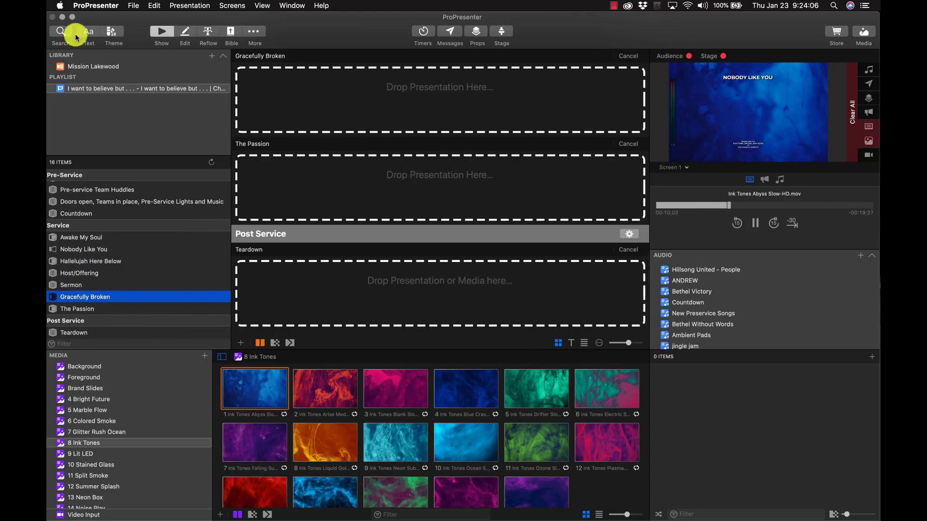
{"action": "left_click", "coordinate": [57, 37]}
{"action": "type", "text": "grace"}
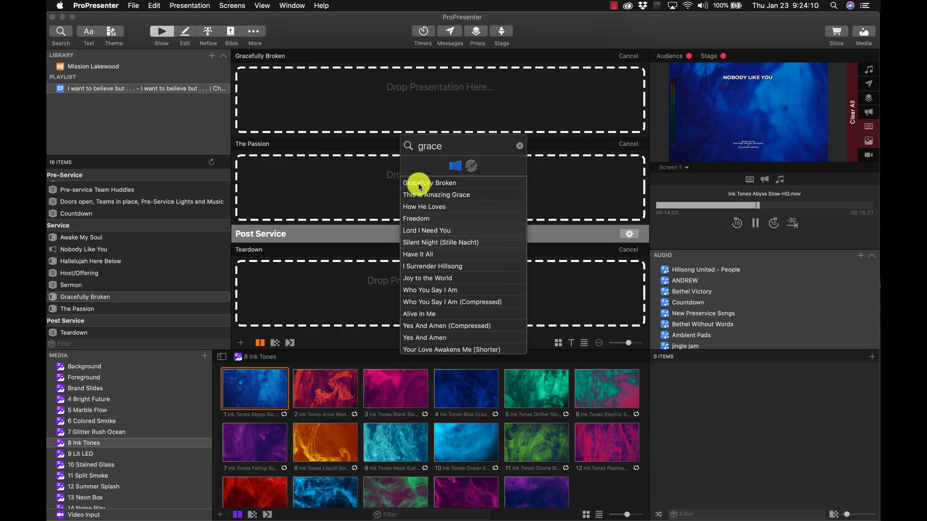
{"action": "left_click_drag", "start_coordinate": [408, 182], "coordinate": [348, 409]}
Step: Set Ink Tones Arise as the Intro slide background, send it live, and open the song in the editor
{"action": "left_click", "coordinate": [269, 175]}
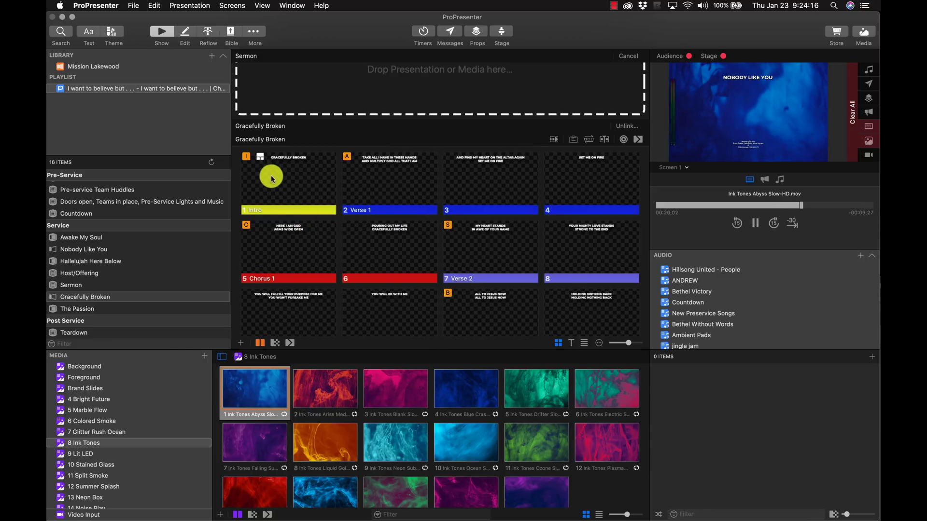
{"action": "mouse_move", "coordinate": [327, 381]}
{"action": "left_mouse_down"}
{"action": "mouse_move", "coordinate": [314, 360]}
{"action": "mouse_move", "coordinate": [292, 182]}
{"action": "mouse_move", "coordinate": [283, 197]}
{"action": "left_mouse_up"}
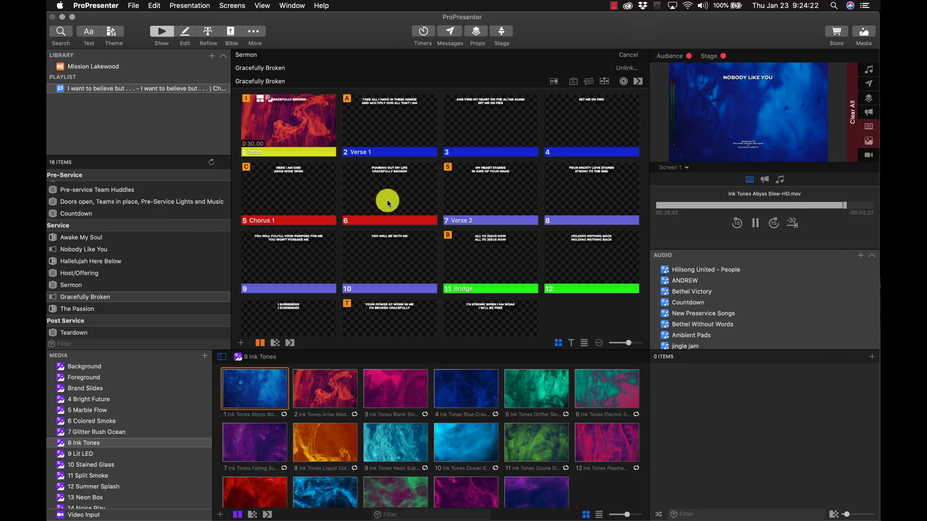
{"action": "scroll", "coordinate": [388, 203], "scroll_direction": "down", "scroll_amount": 2}
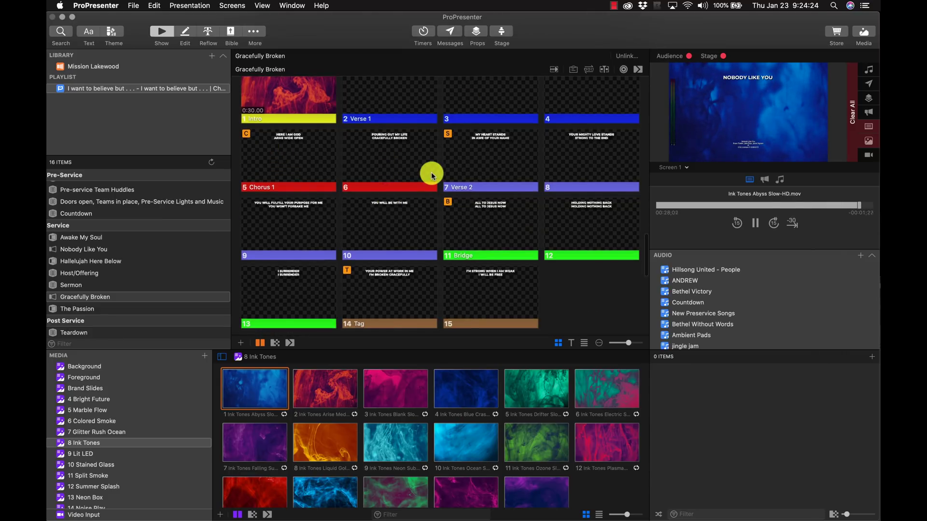
{"action": "scroll", "coordinate": [431, 171], "scroll_direction": "up", "scroll_amount": 2}
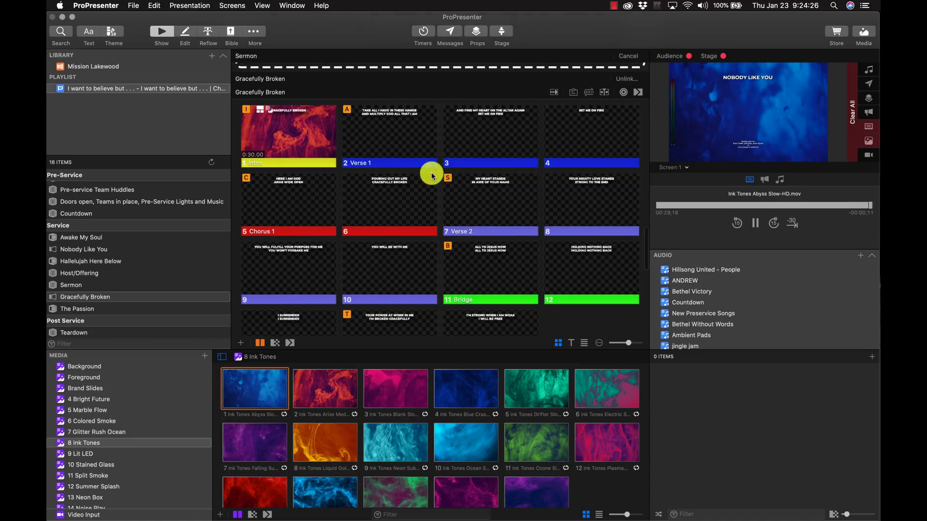
{"action": "left_click", "coordinate": [274, 141]}
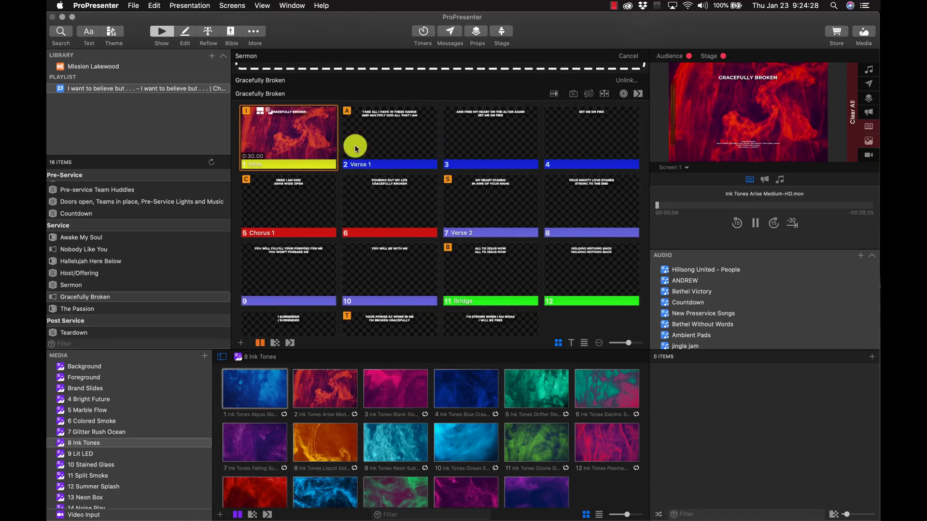
{"action": "left_click", "coordinate": [185, 32]}
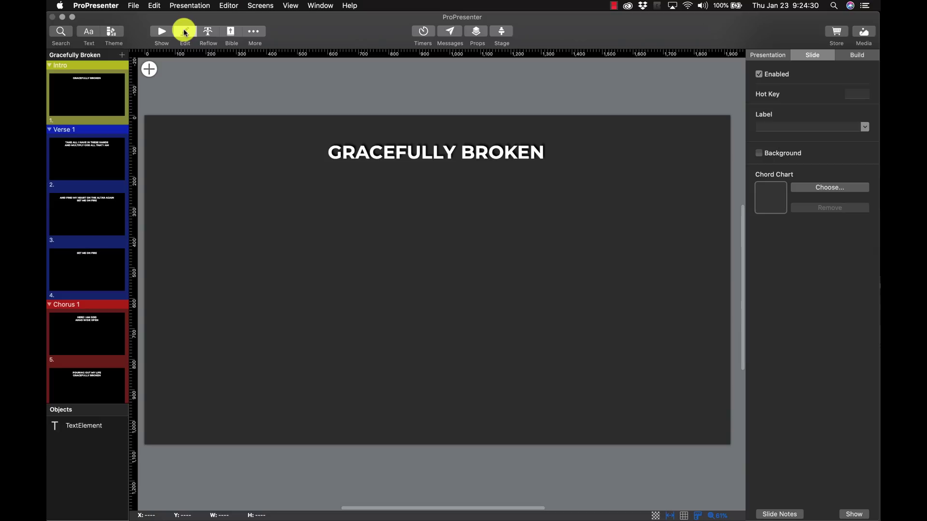
{"action": "left_click", "coordinate": [473, 183]}
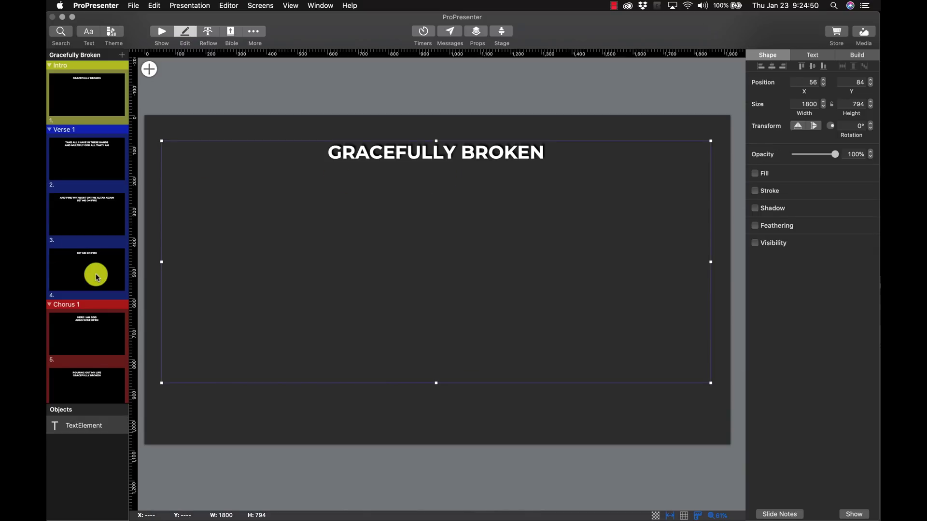
{"action": "scroll", "coordinate": [94, 273], "scroll_direction": "down", "scroll_amount": 10}
{"action": "scroll", "coordinate": [96, 274], "scroll_direction": "up", "scroll_amount": 10}
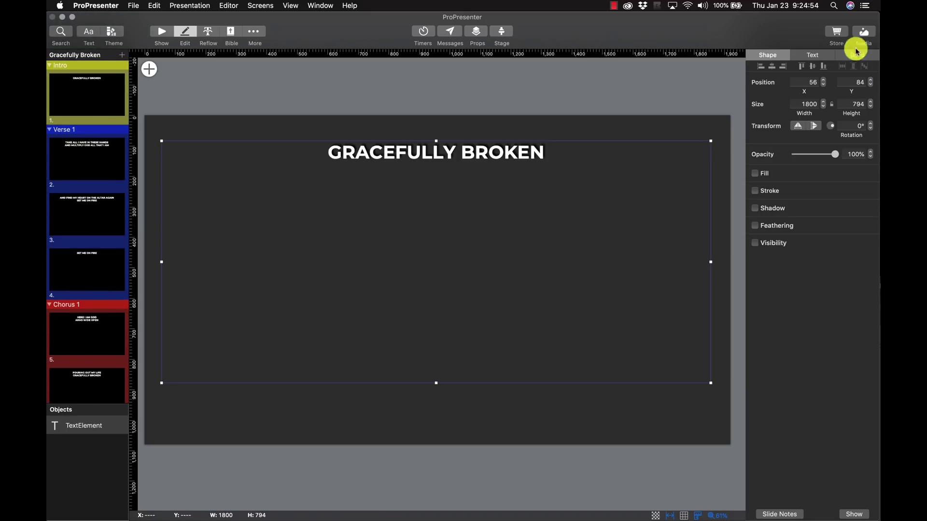
{"action": "scroll", "coordinate": [411, 250], "scroll_direction": "up", "scroll_amount": 10}
{"action": "scroll", "coordinate": [411, 250], "scroll_direction": "down", "scroll_amount": 10}
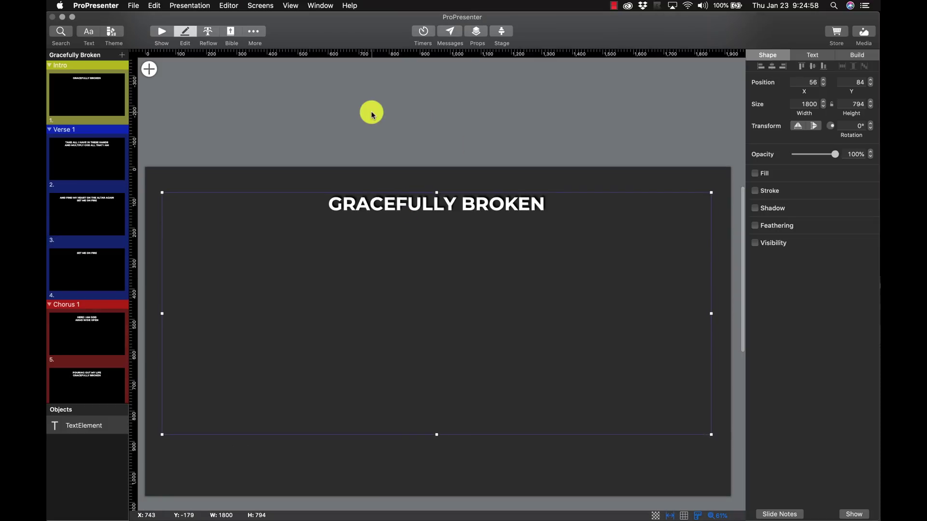
Step: Review the song's lyrics in Reflow, then switch between Edit and Show, ending in Show view
{"action": "left_click", "coordinate": [211, 36]}
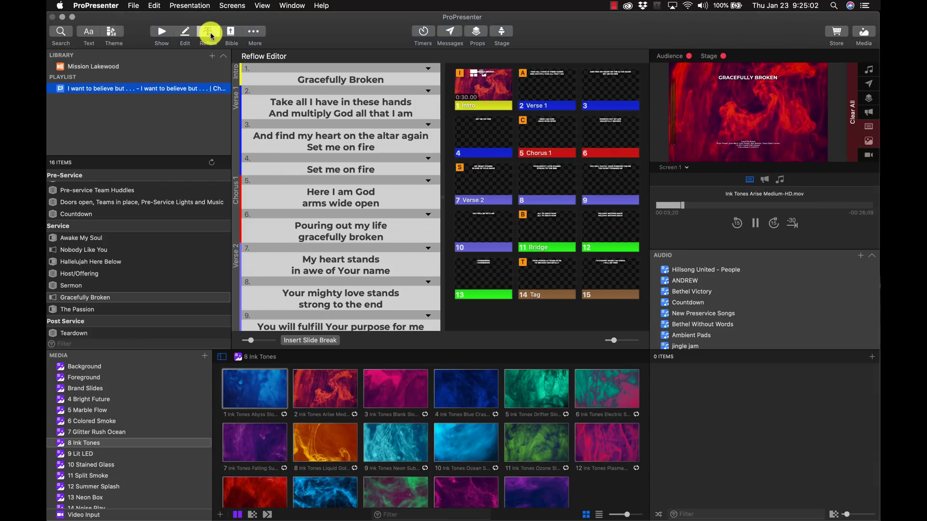
{"action": "scroll", "coordinate": [389, 183], "scroll_direction": "down", "scroll_amount": 8}
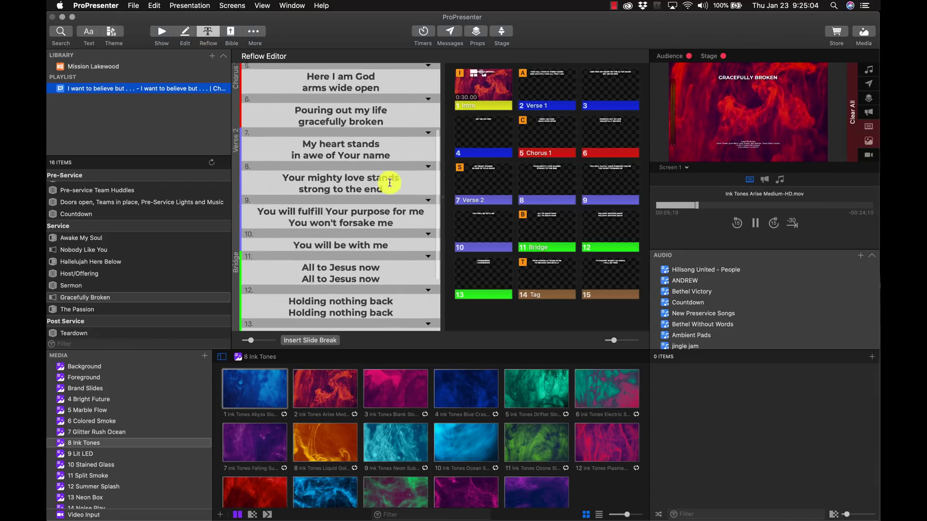
{"action": "scroll", "coordinate": [389, 182], "scroll_direction": "up", "scroll_amount": 3}
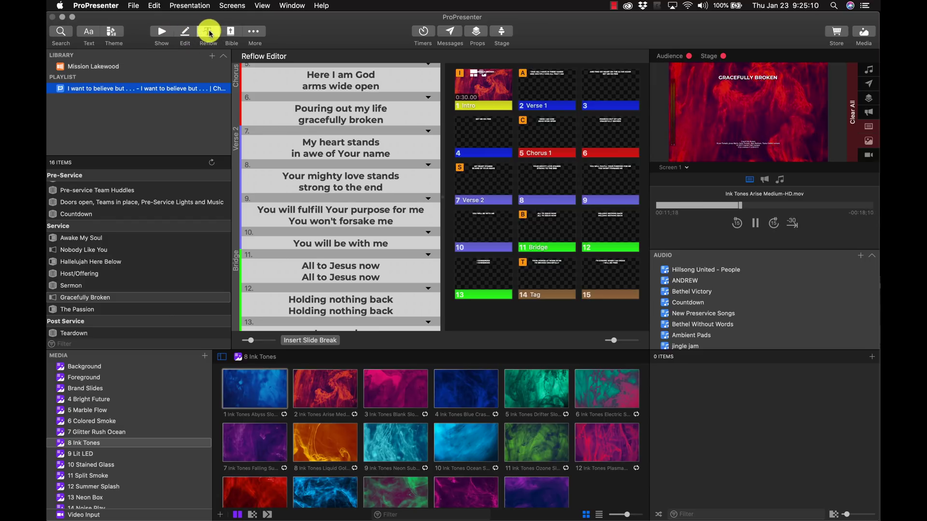
{"action": "left_click", "coordinate": [184, 31]}
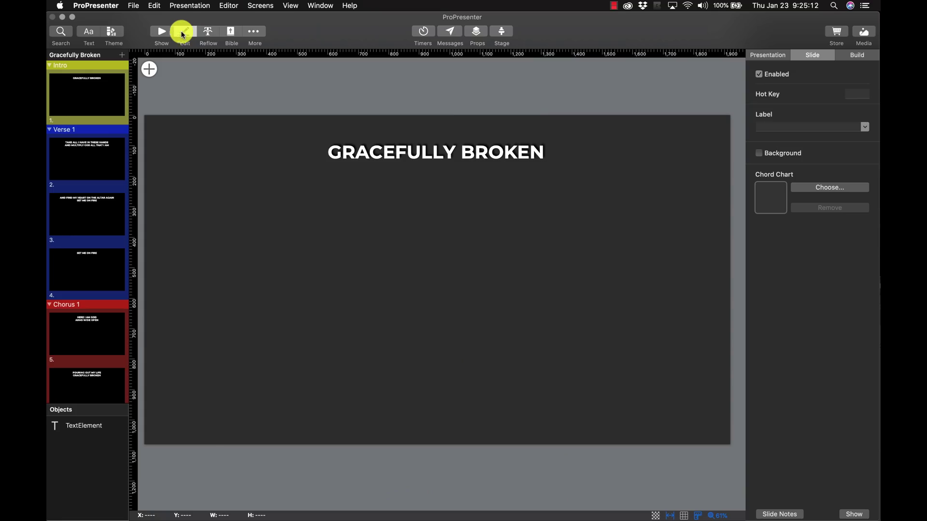
{"action": "left_click", "coordinate": [167, 33]}
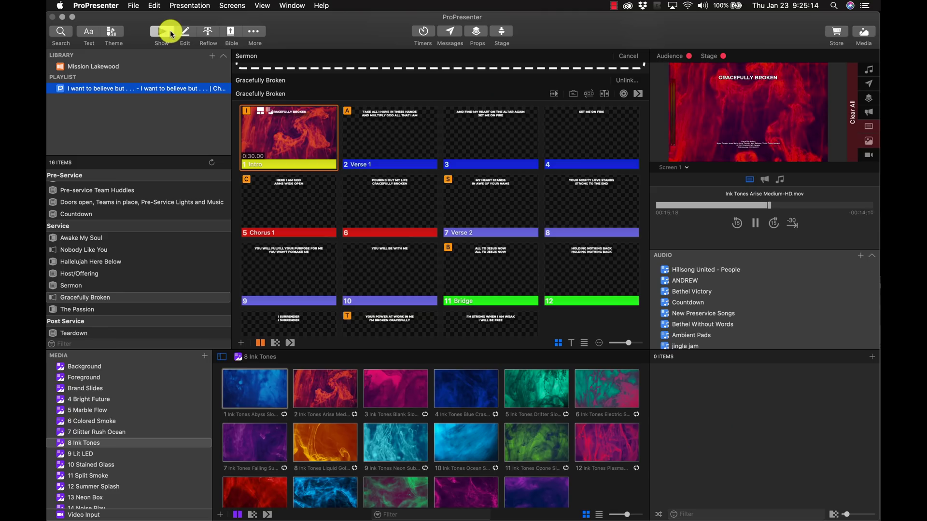
{"action": "left_click", "coordinate": [191, 33]}
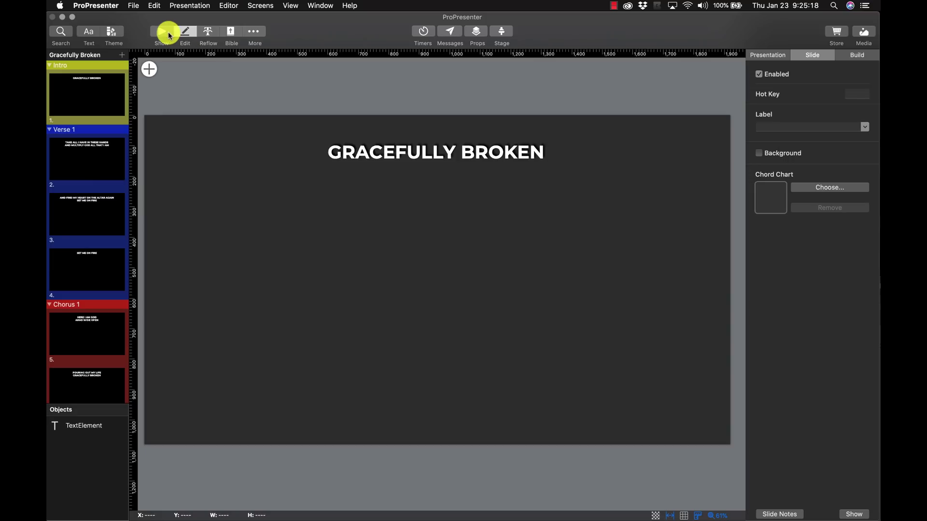
{"action": "left_click", "coordinate": [168, 34]}
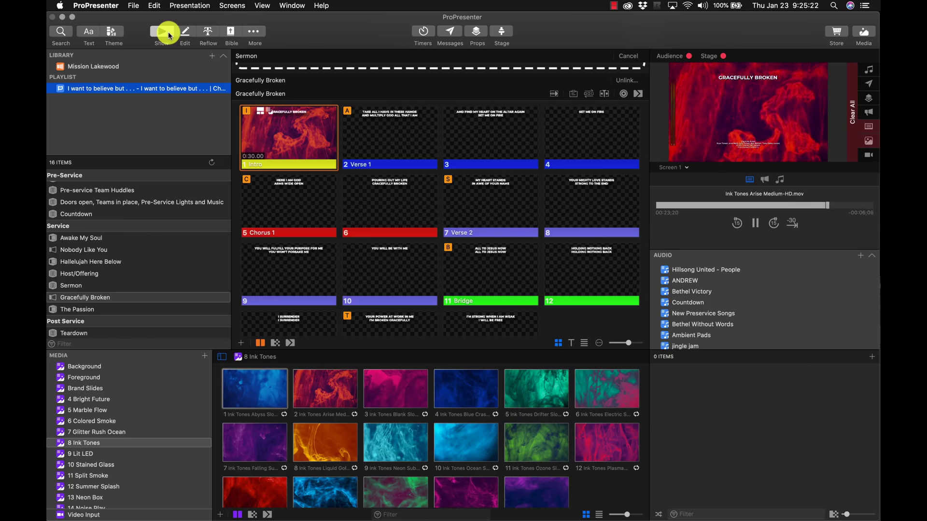
{"action": "left_click_drag", "start_coordinate": [315, 165], "coordinate": [319, 171]}
Step: Browse the editor's Theme list, including Mission Lakewood Rectangle, without applying one; return to Show with Cmd+1
{"action": "left_click", "coordinate": [186, 31]}
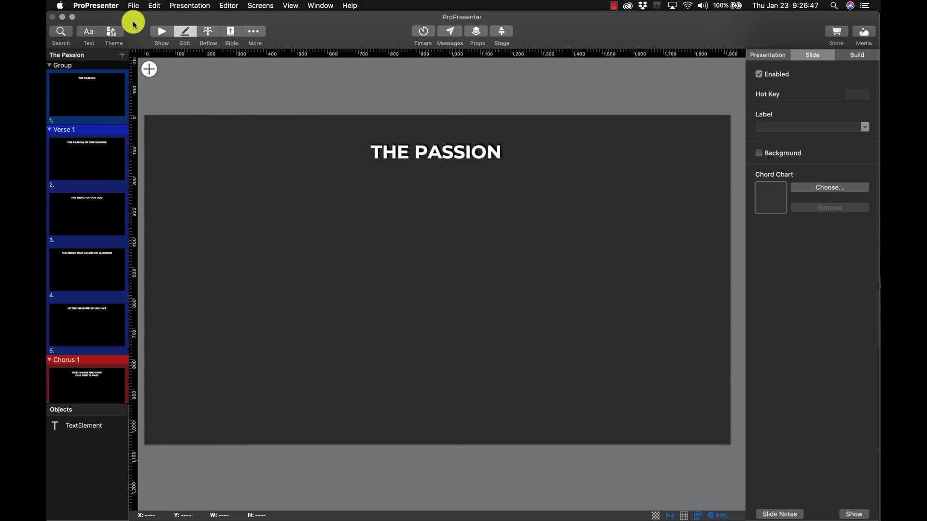
{"action": "left_click", "coordinate": [116, 32]}
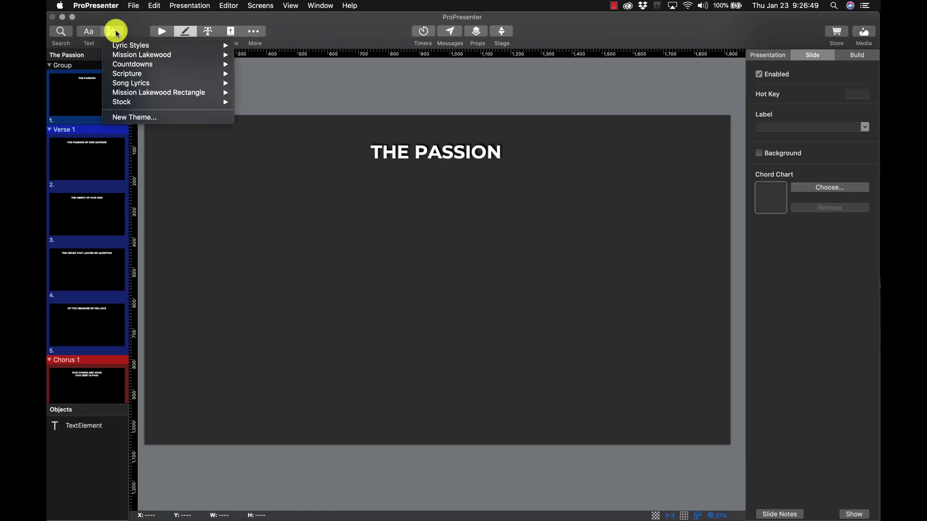
{"action": "left_click", "coordinate": [116, 26]}
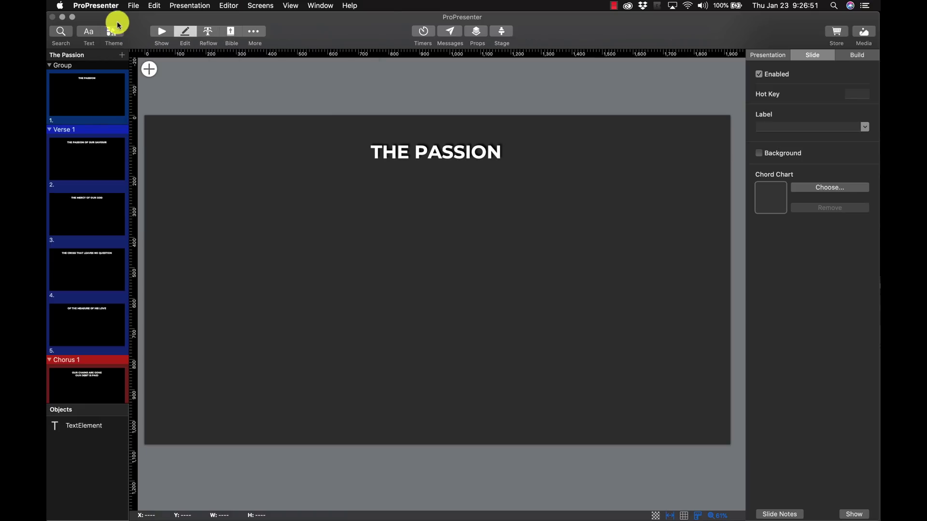
{"action": "left_click", "coordinate": [111, 35]}
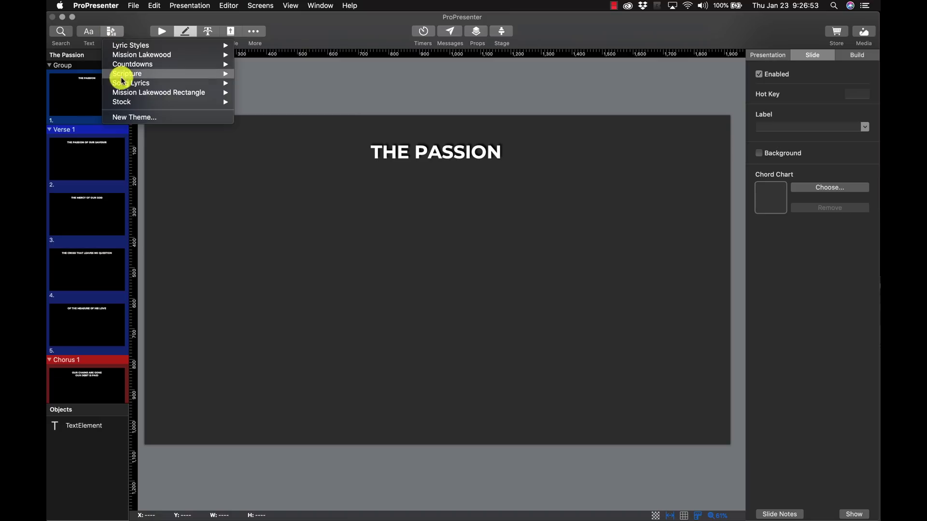
{"action": "mouse_move", "coordinate": [166, 97]}
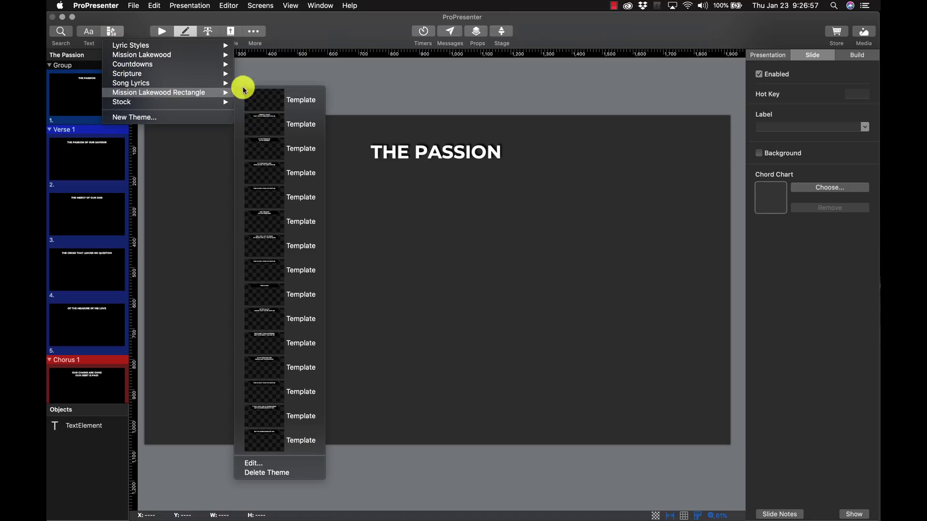
{"action": "left_click", "coordinate": [309, 72]}
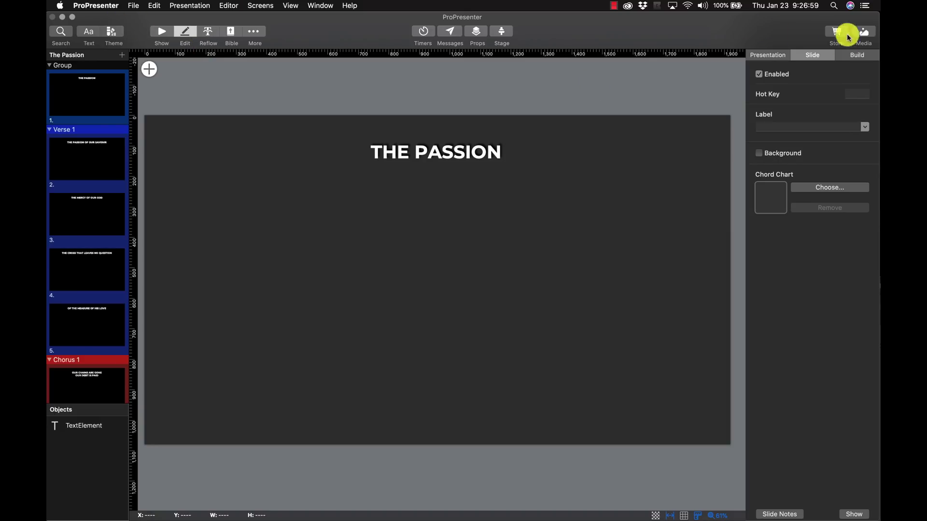
{"action": "key", "text": "super+1"}
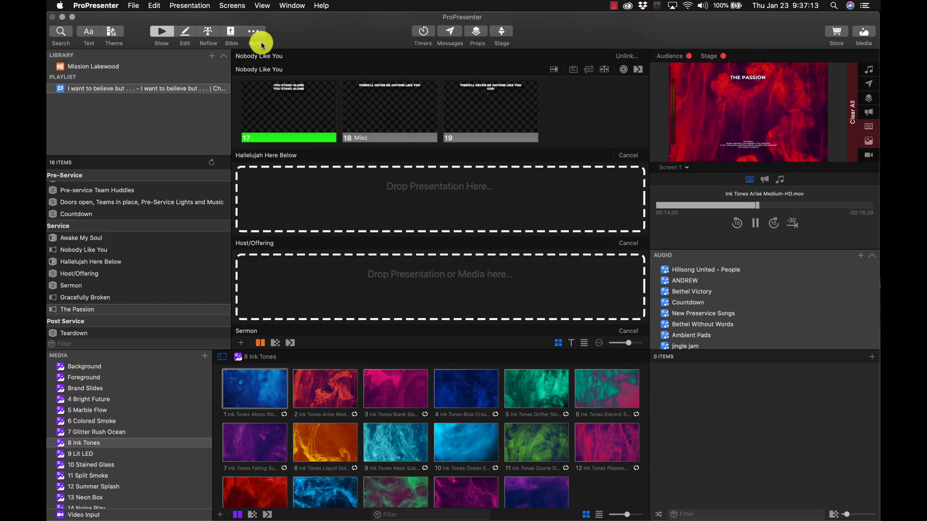
Step: Open the first additional editor from the More menu
{"action": "left_click", "coordinate": [262, 45]}
{"action": "left_click", "coordinate": [265, 46]}
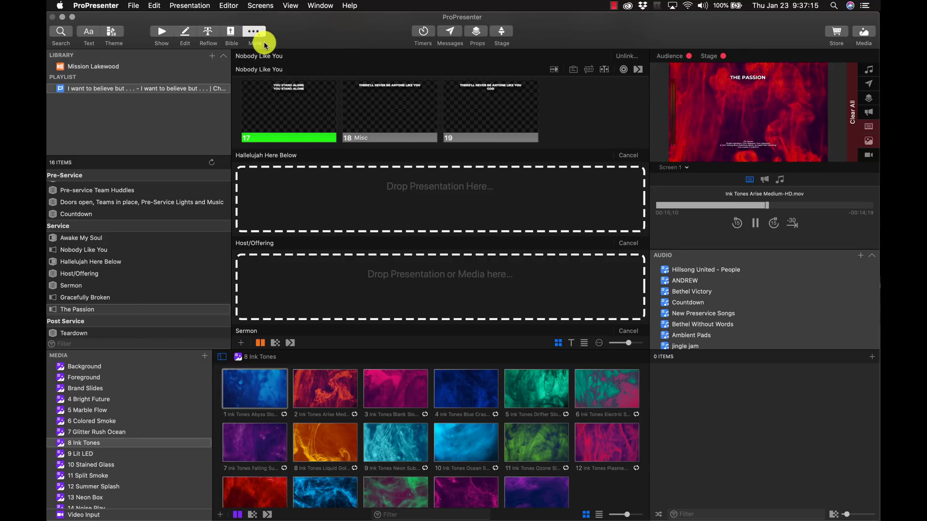